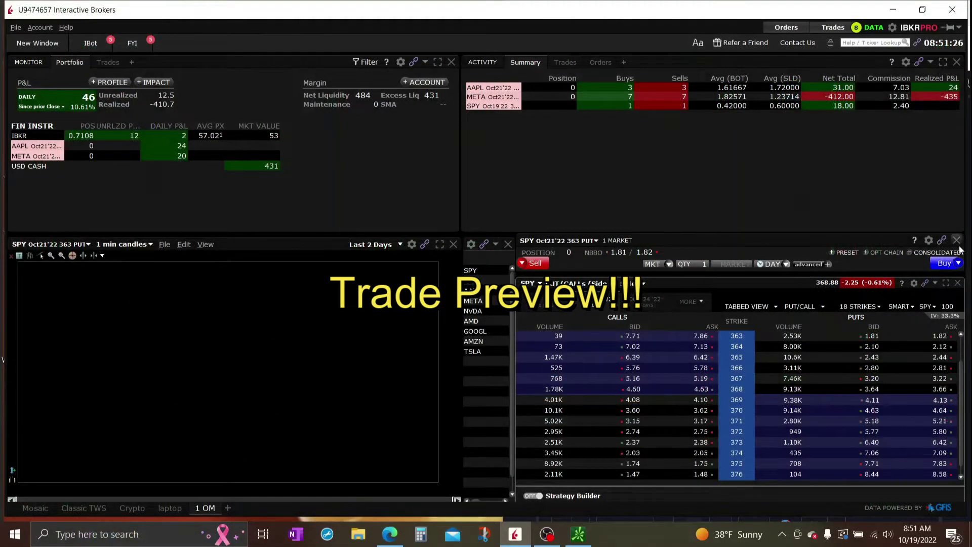
- Buy one SPY Oct21'22 363 put at market
left_click(939, 265)
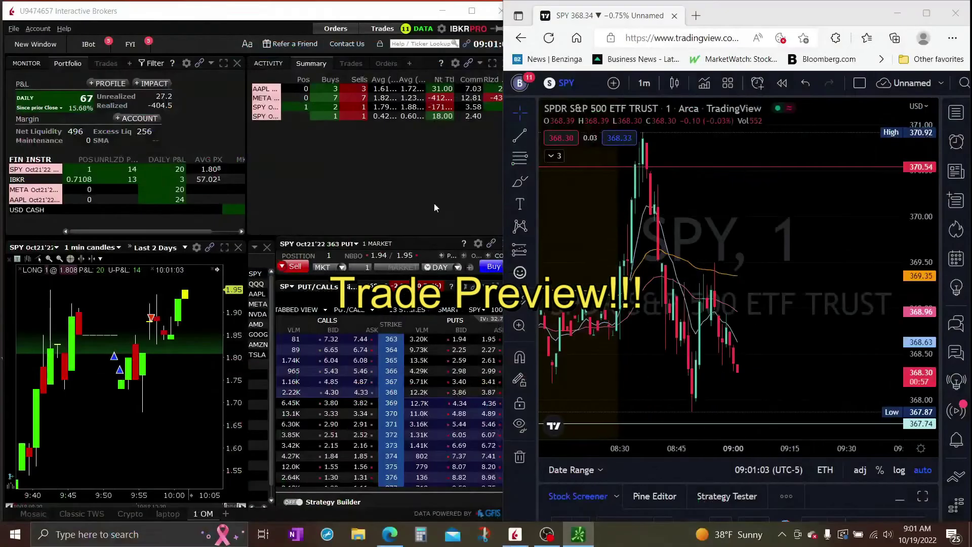
- Sell the SPY Oct21'22 363 put at market, closing it for an $18 gain
left_click(286, 266)
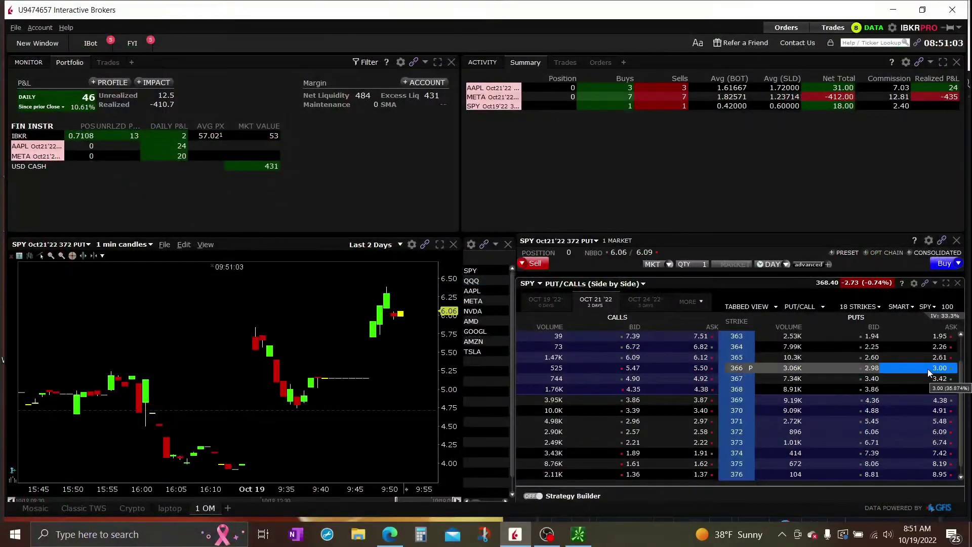
- Dismiss the market-data popup and load the SPY Oct21'22 363 put into the order ticket
left_click(927, 349)
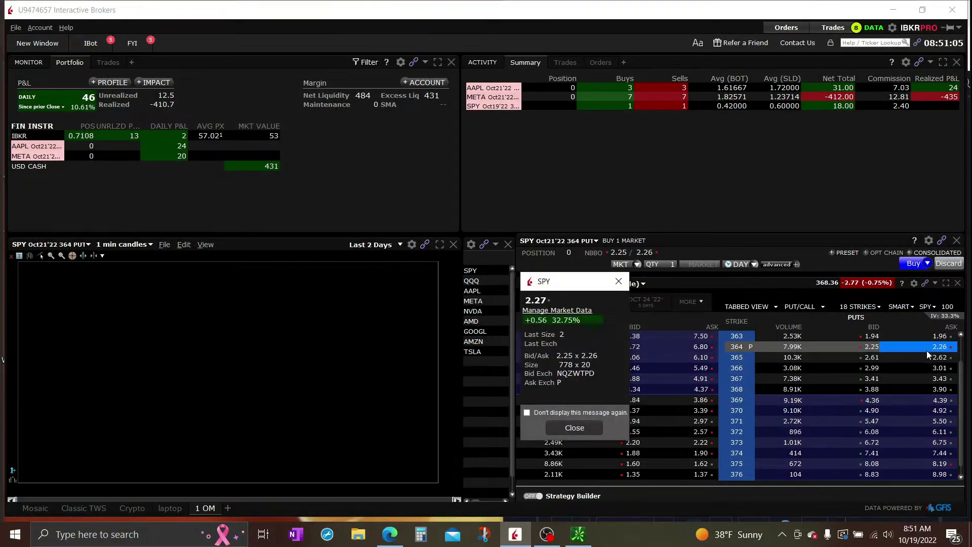
left_click(618, 281)
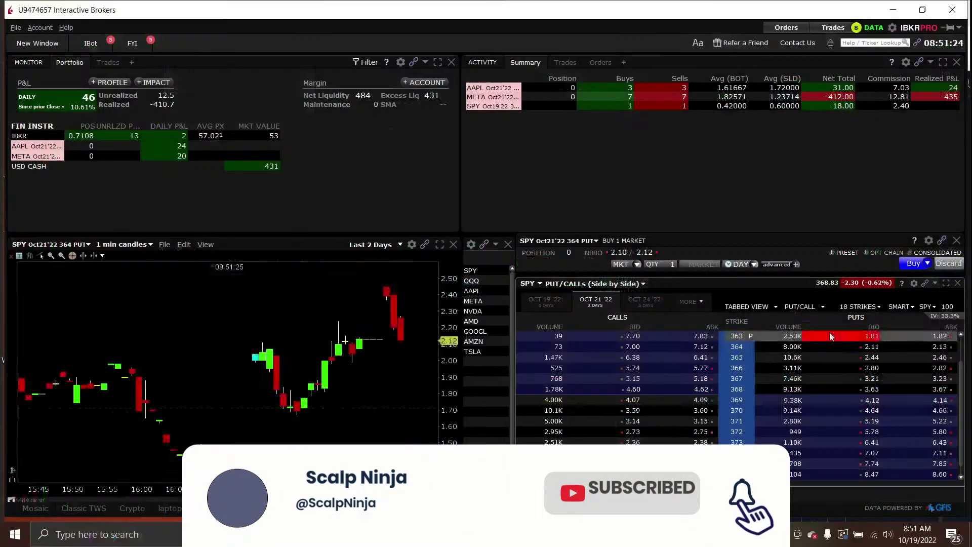
left_click(830, 336)
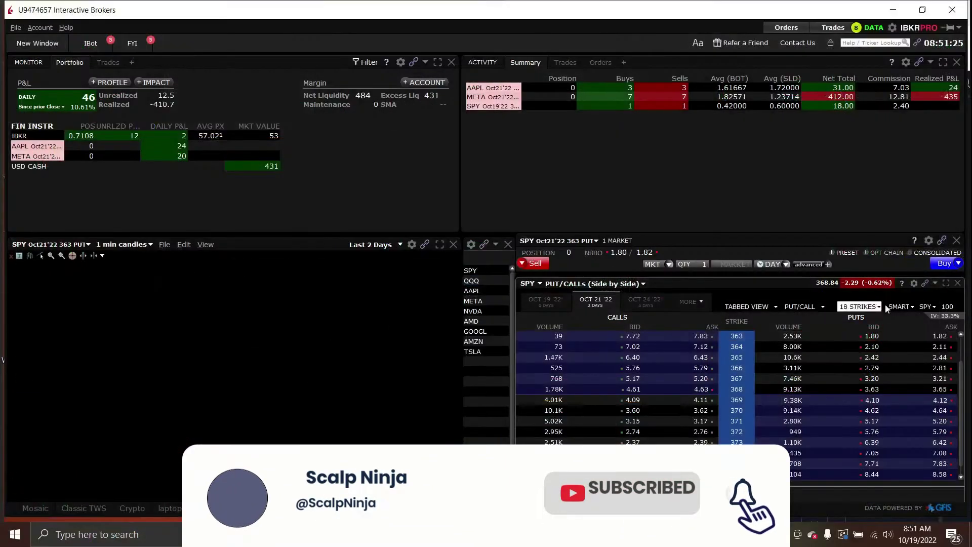
- Buy a single SPY Oct21'22 363 put at market from the order ticket
left_click(938, 266)
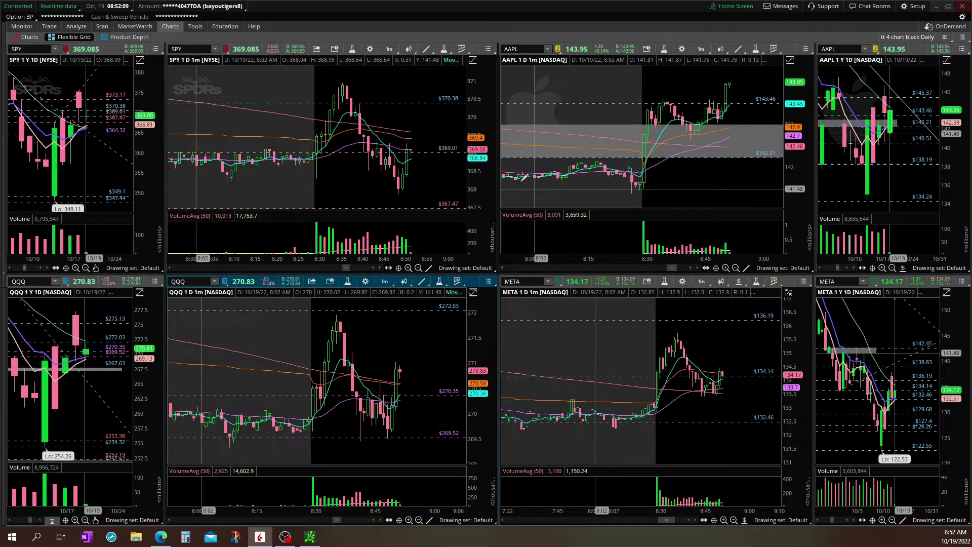
- Zoom the AAPL one-minute chart out, then back in to frame roughly 8:20 to 9:10
left_click(736, 268)
scroll(692, 184, "up", 5)
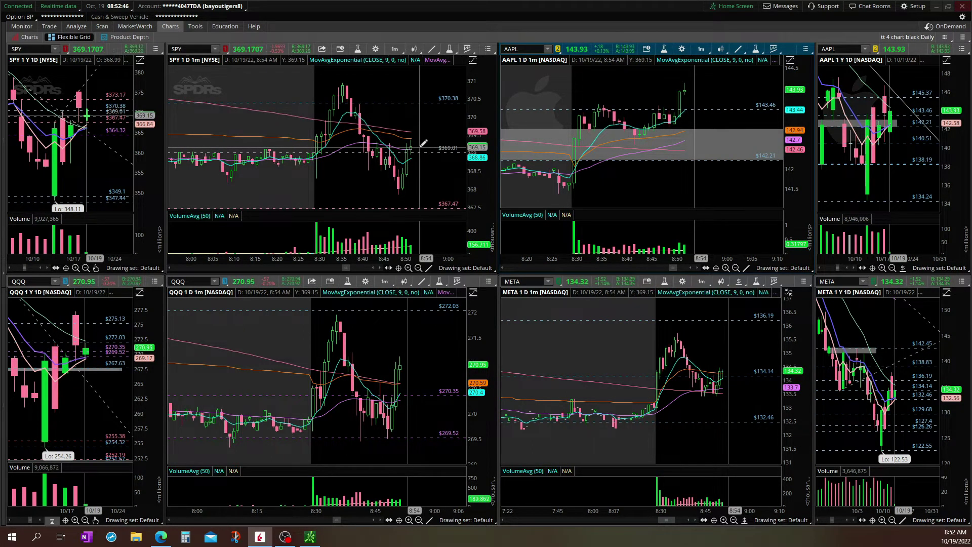
- Zoom out the QQQ one-minute chart and measure a time span on it
left_click(419, 520)
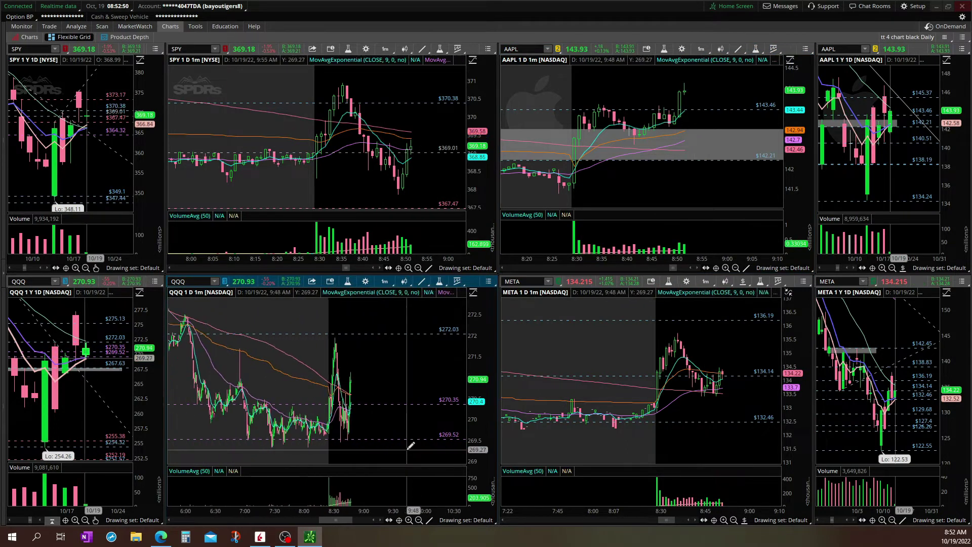
left_click_drag(400, 449, 291, 389)
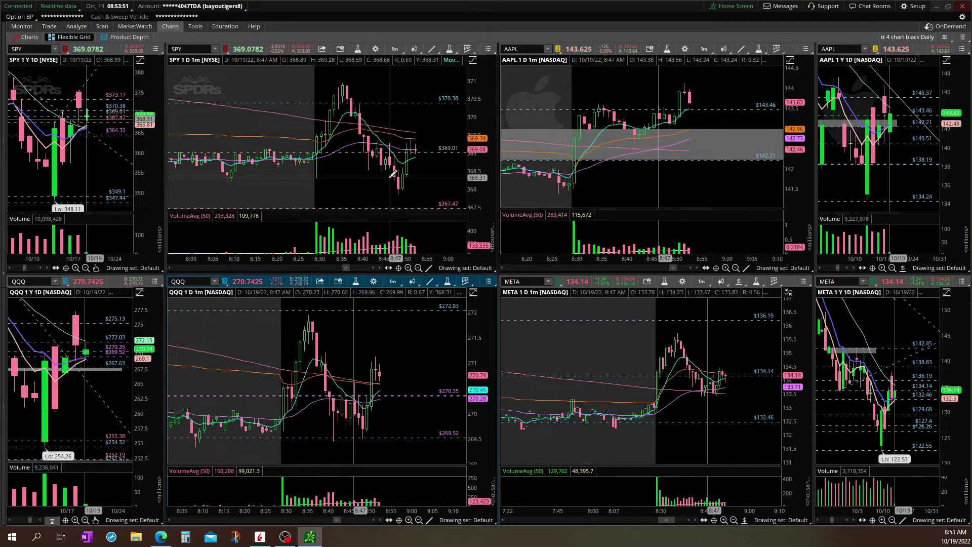
scroll(375, 172, "up", 5)
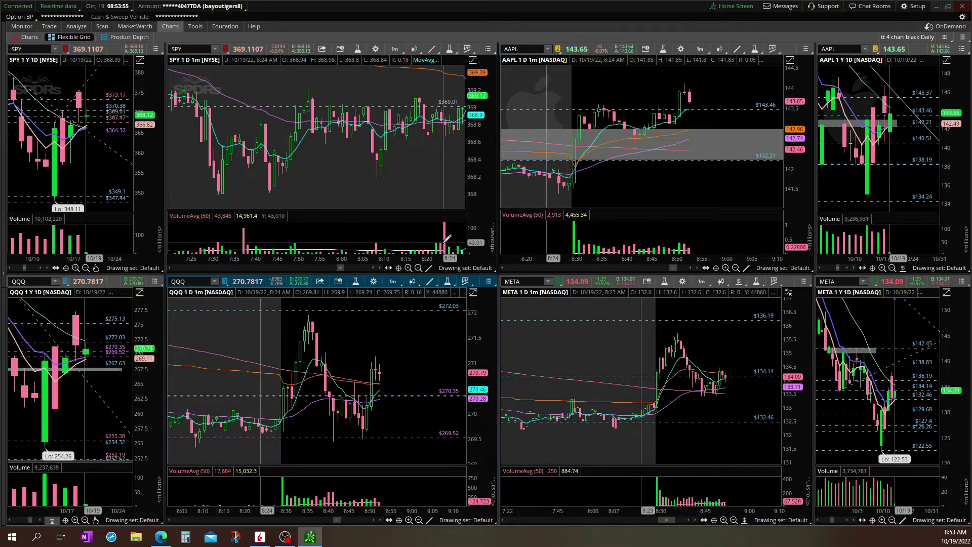
- Zoom out the SPY one-minute chart and scroll through its earlier price action
left_click(417, 269)
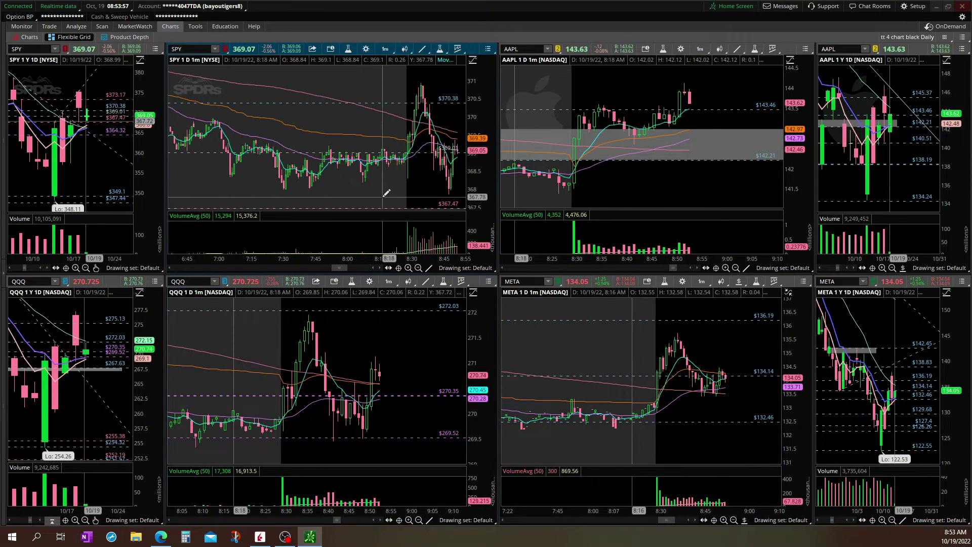
scroll(373, 172, "down", 6)
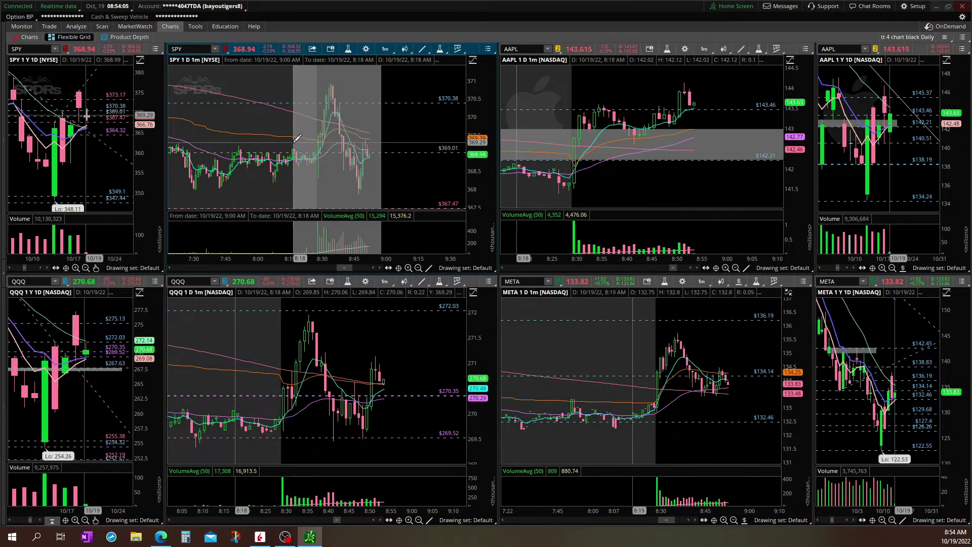
scroll(365, 147, "up", 3)
scroll(372, 175, "down", 3)
scroll(376, 181, "up", 2)
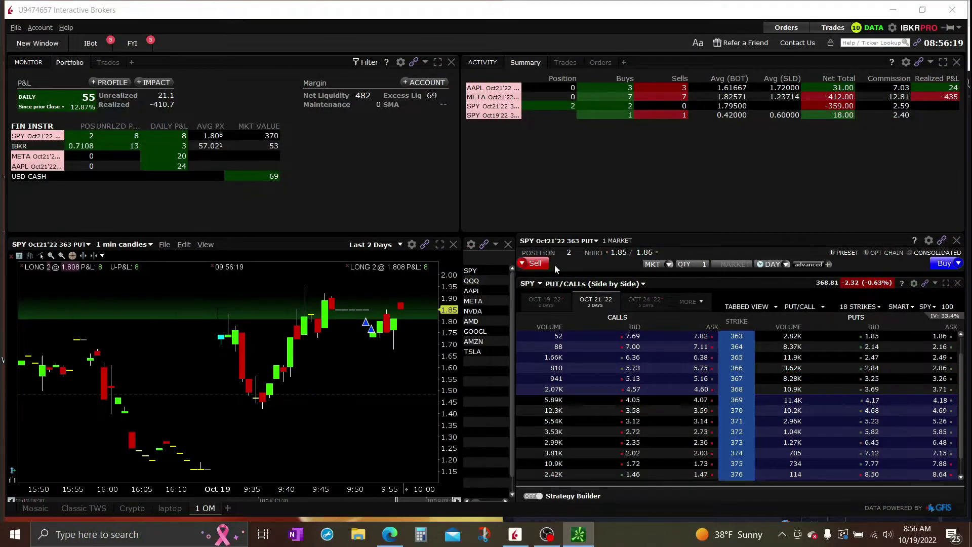
- Sell one of the two SPY Oct21'22 363 puts at market, leaving one open
left_click(923, 9)
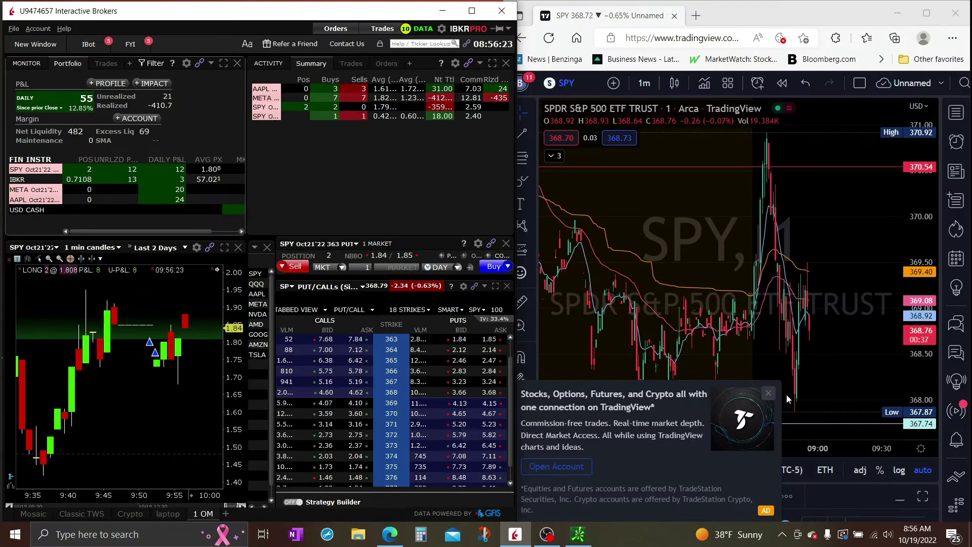
left_click(769, 394)
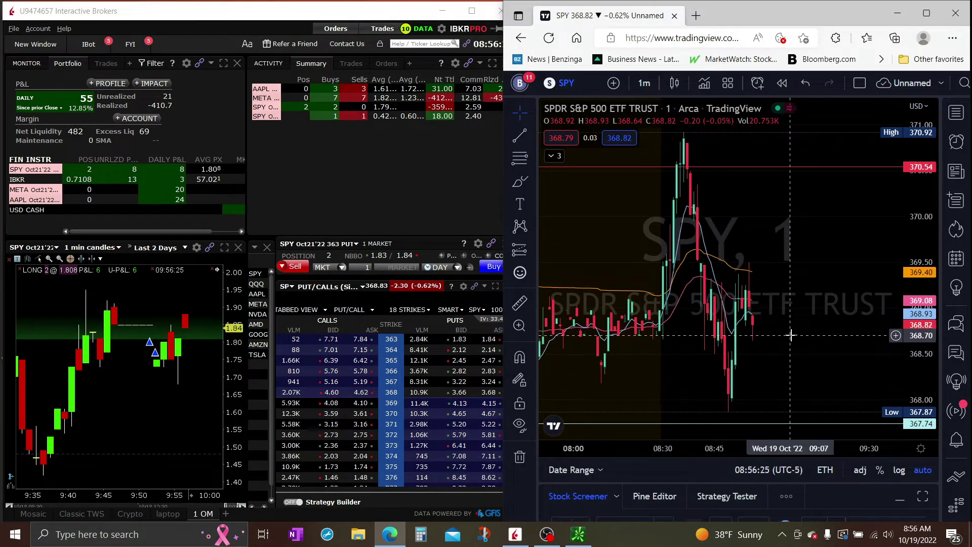
scroll(776, 348, "up", 1)
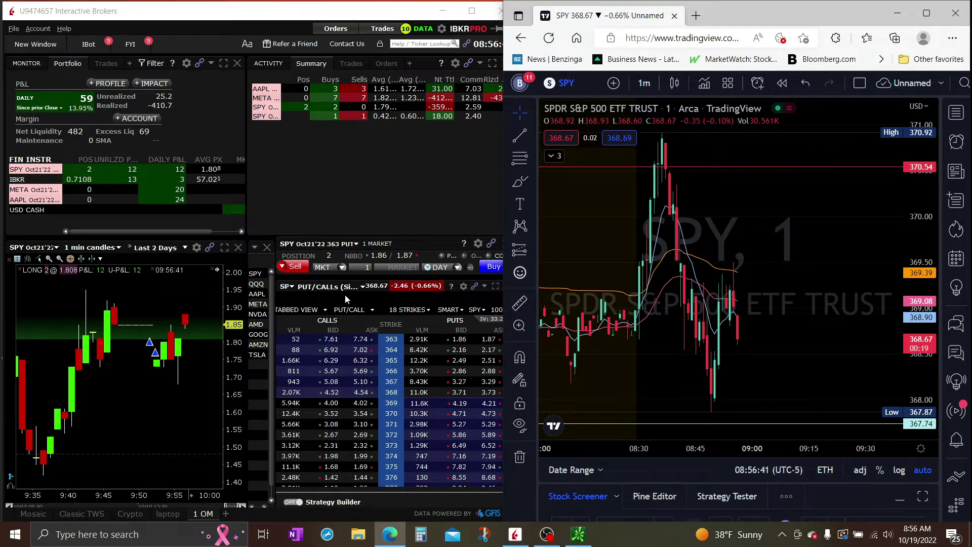
left_click(293, 268)
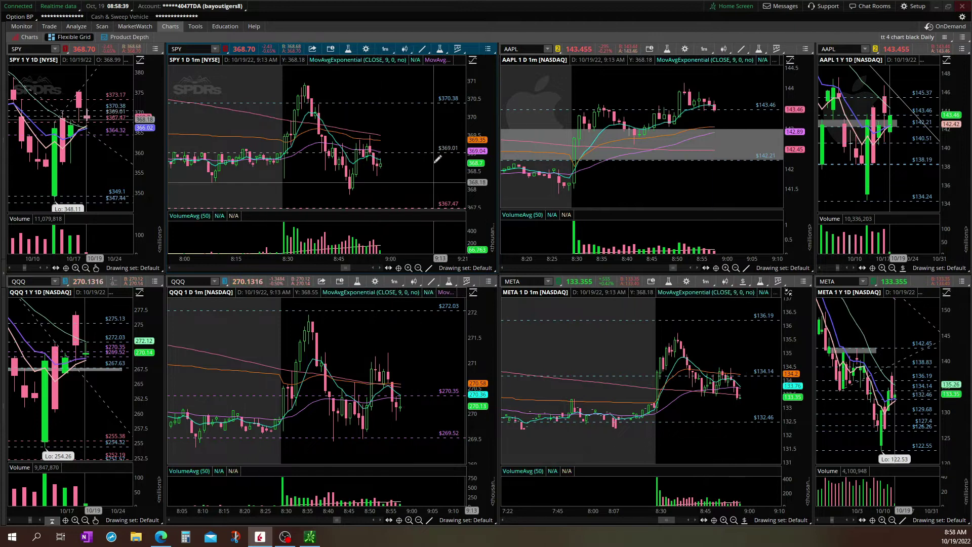
- Compress the SPY price scale, pick a drawing tool, and scroll the AAPL and META charts
left_click_drag(476, 129, 476, 117)
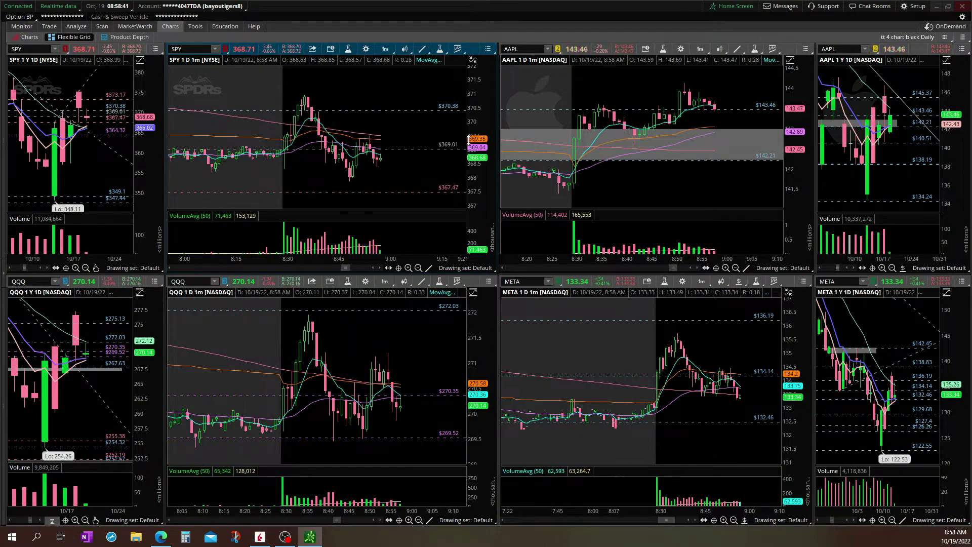
left_click(473, 62)
left_click(463, 77)
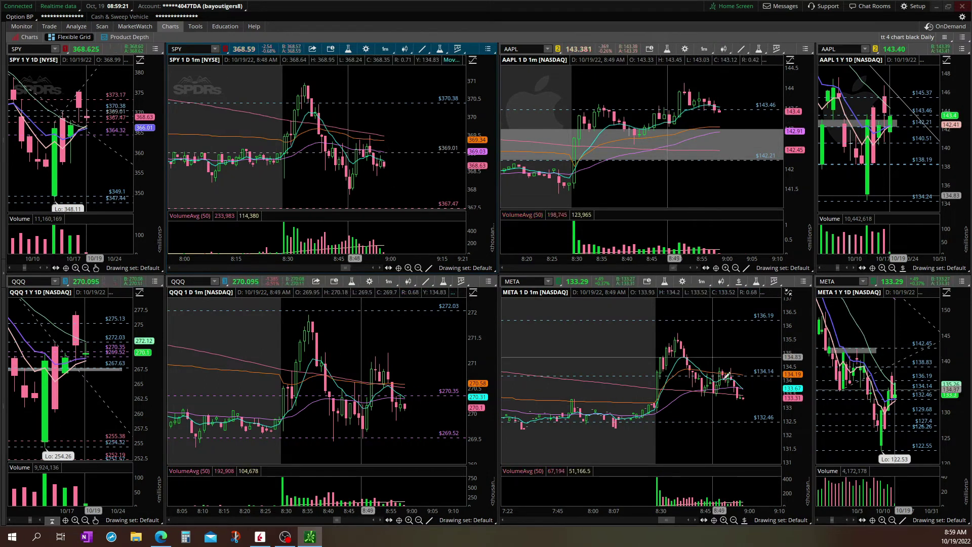
scroll(731, 385, "down", 3)
scroll(699, 180, "down", 2)
scroll(694, 182, "up", 3)
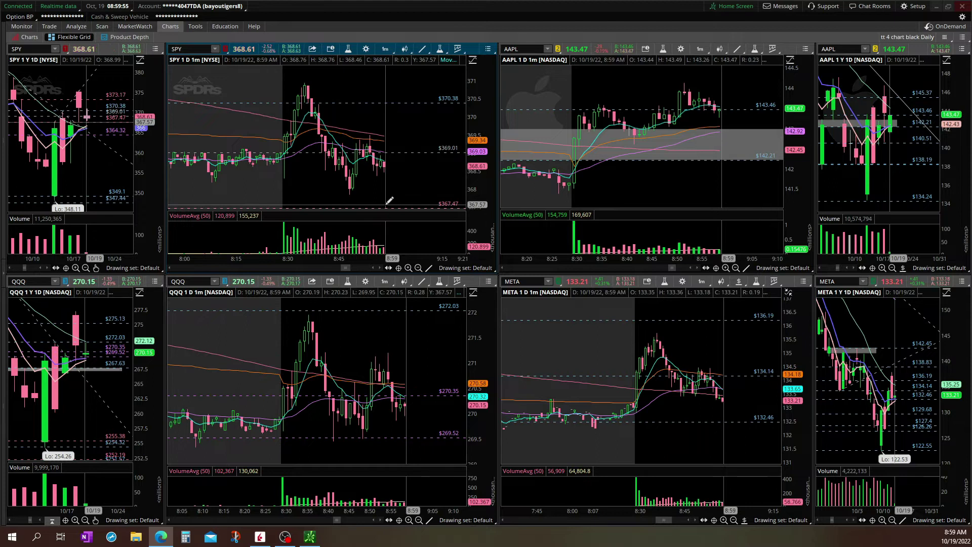
- Switch the SPY chart to 5D:5m bars, then back to 1D:1m
left_click(395, 51)
left_click(400, 95)
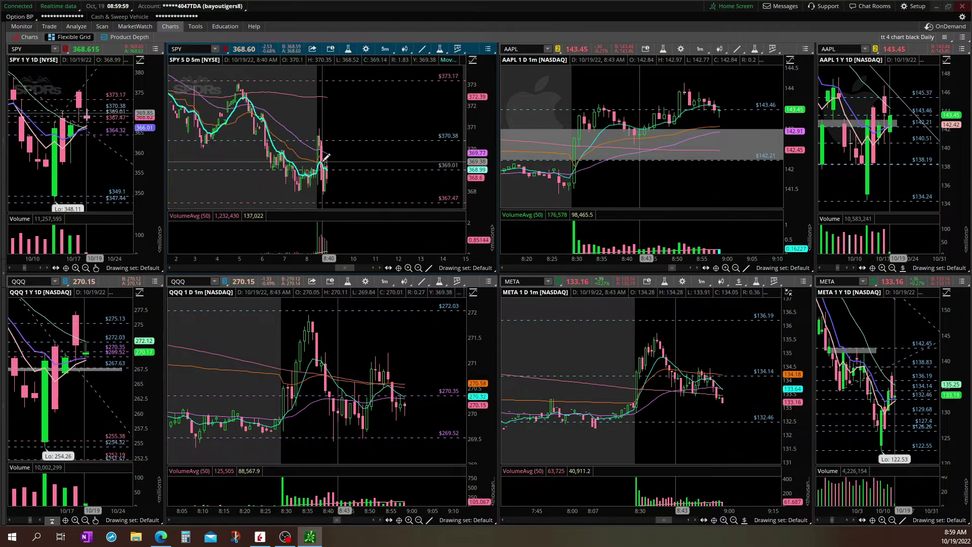
scroll(355, 162, "up", 5)
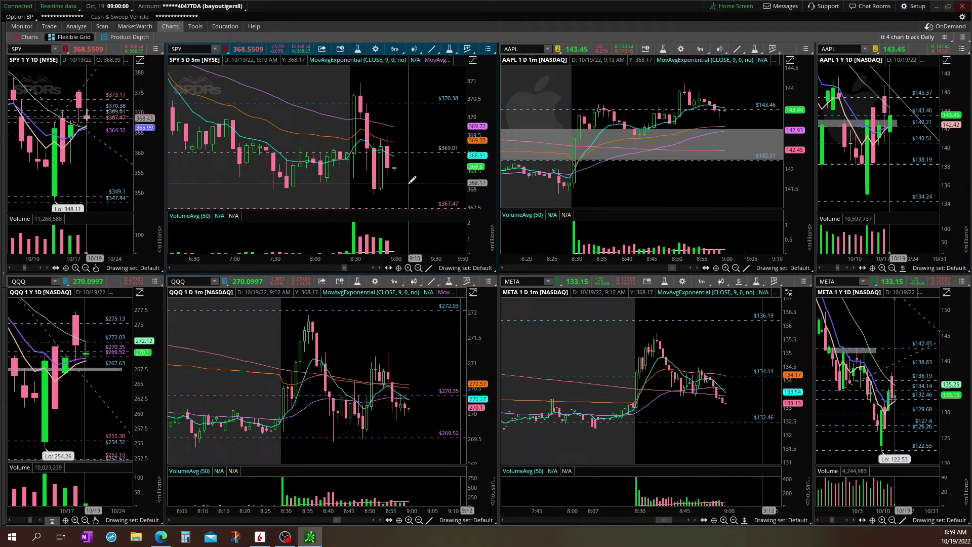
left_click(385, 49)
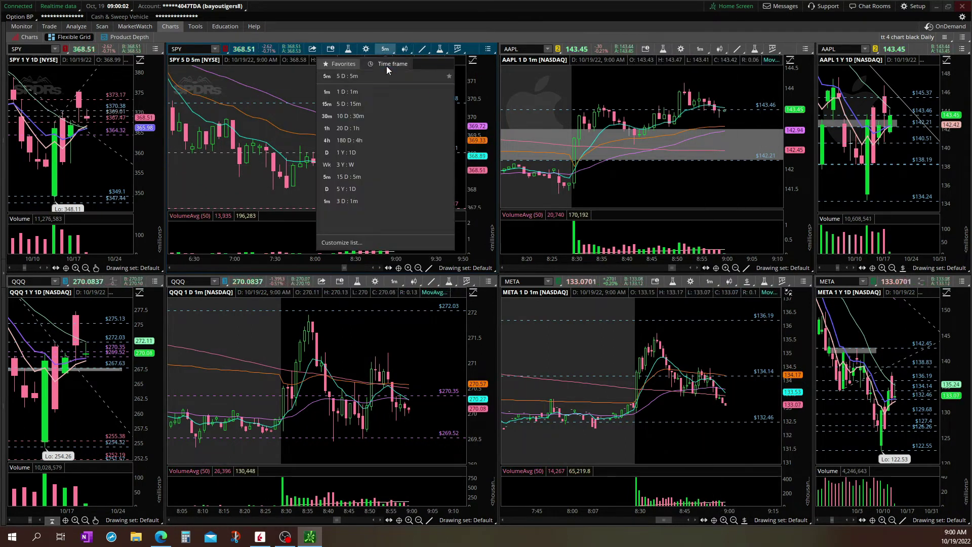
left_click(386, 94)
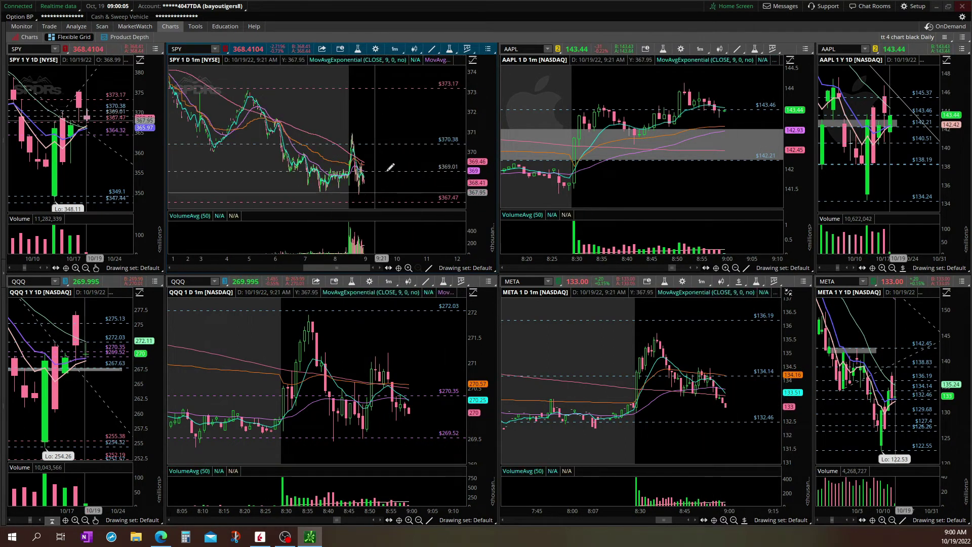
scroll(385, 167, "up", 3)
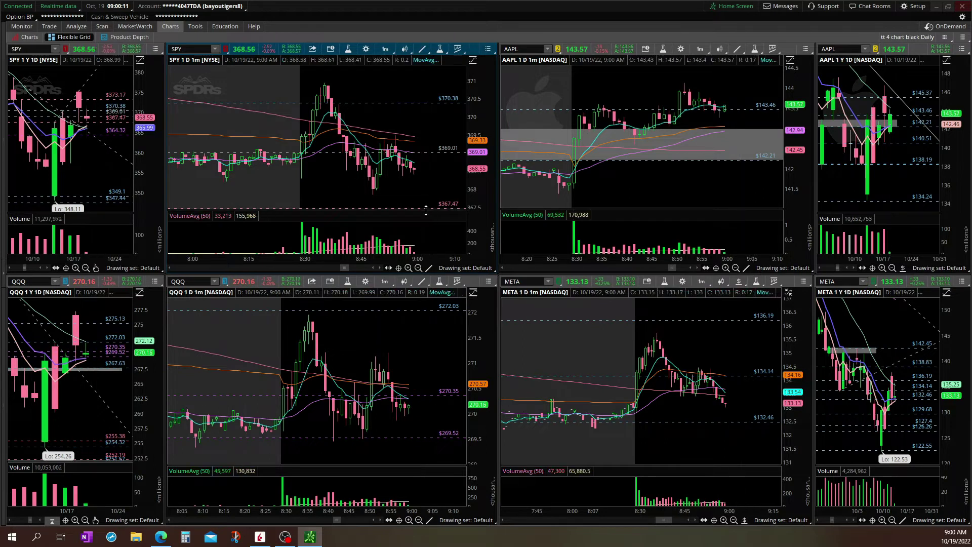
- Make the SPY price pane slightly taller and pan left to earlier bars
left_click_drag(426, 212, 422, 237)
scroll(314, 146, "down", 3)
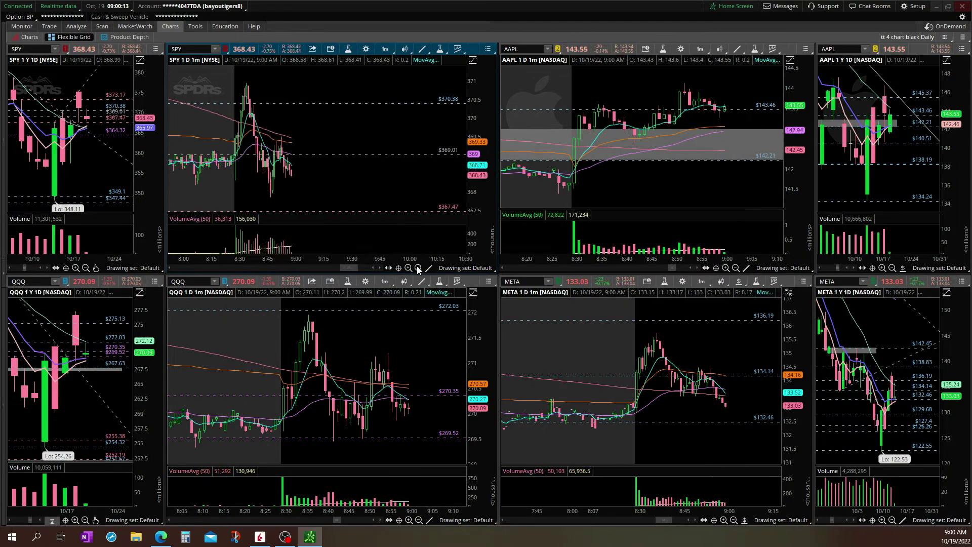
left_click_drag(317, 141, 386, 148)
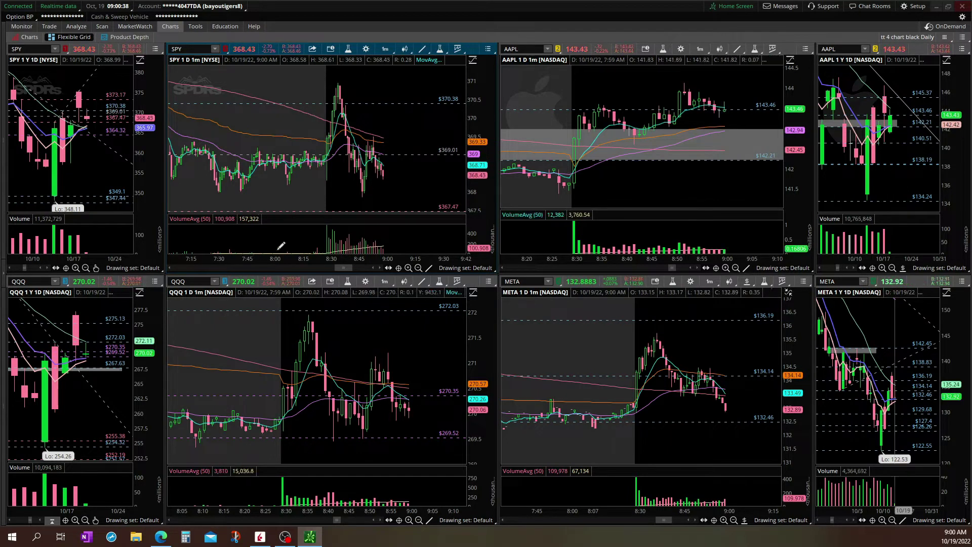
scroll(425, 192, "up", 5)
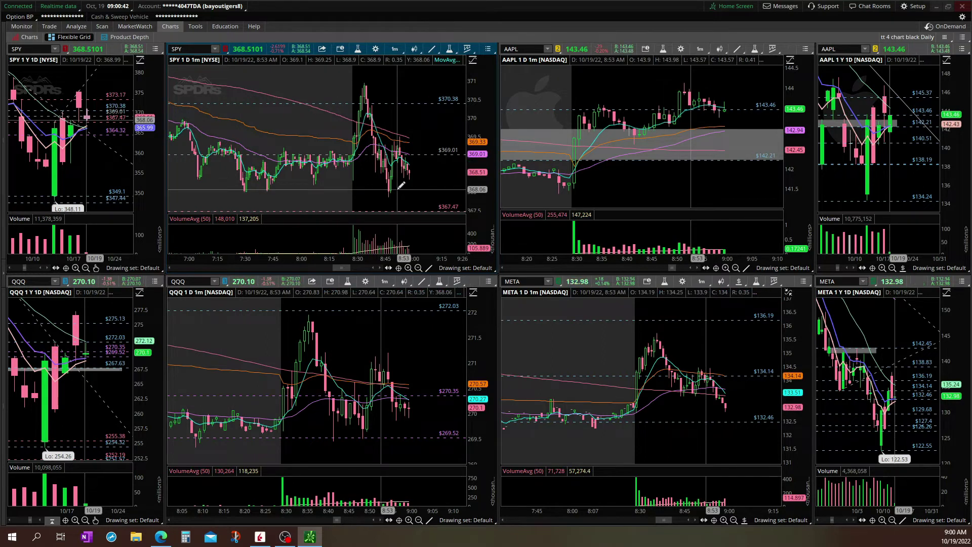
scroll(400, 186, "down", 5)
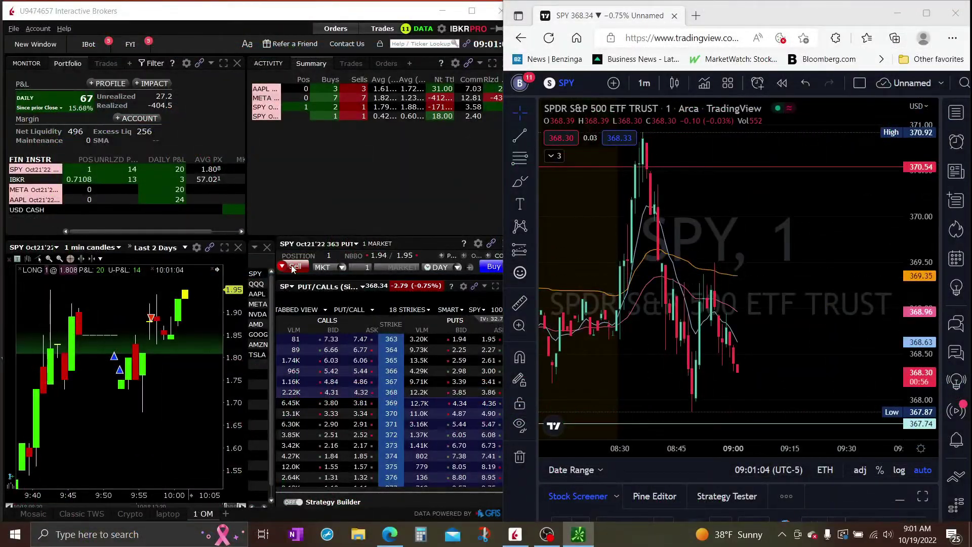
- Sell the last SPY Oct21'22 363 put at market, filling at 1.94
left_click(292, 267)
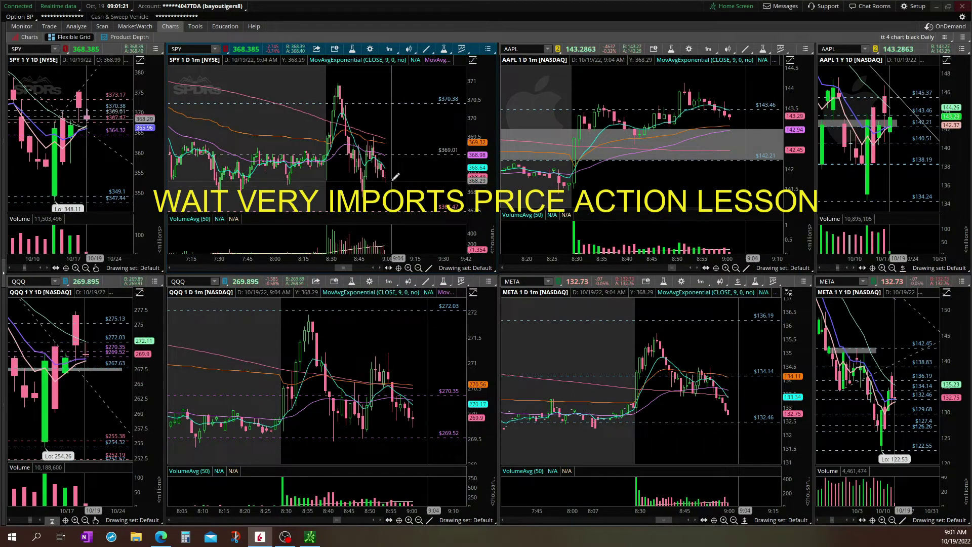
- Zoom the SPY 1D 1m chart to the 8:10–9:13 stretch of the session
left_click_drag(407, 146, 295, 161)
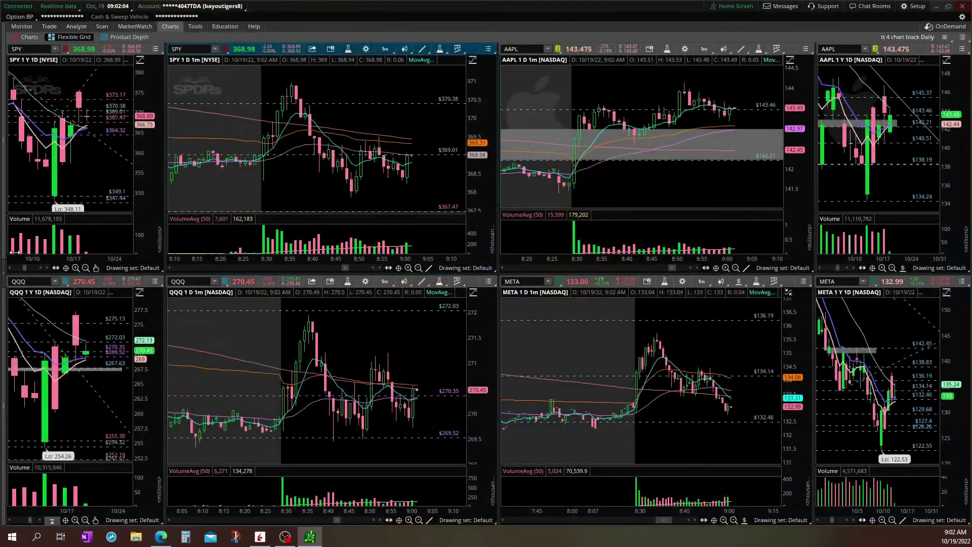
left_click_drag(393, 167, 365, 192)
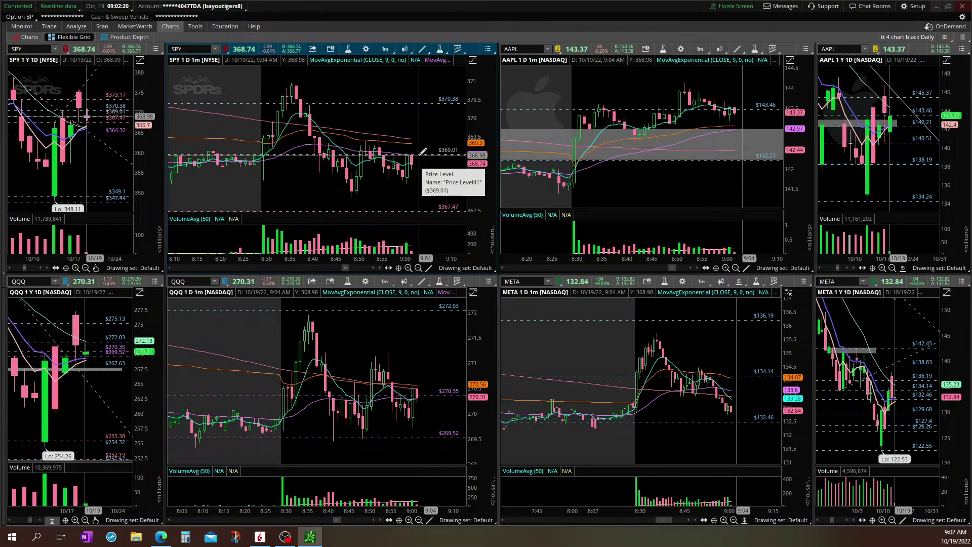
- Switch to a single full-size chart and change its symbol from SPY to QQQ
scroll(336, 326, "down", 4)
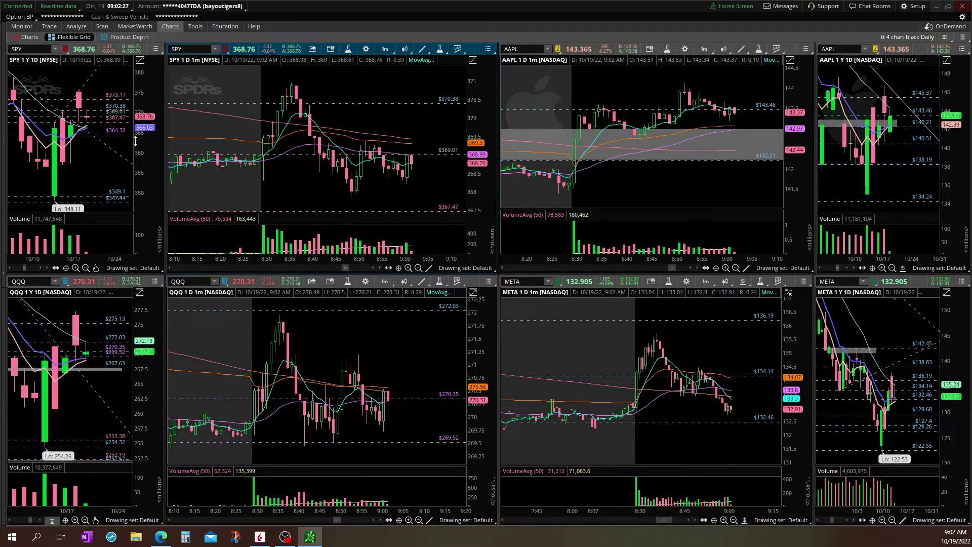
left_click(36, 38)
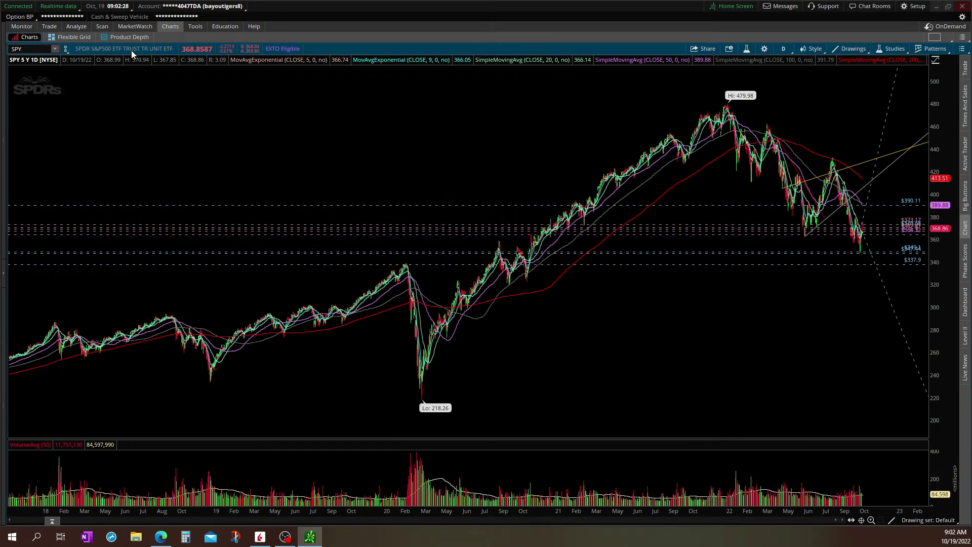
left_click(56, 50)
left_click(79, 161)
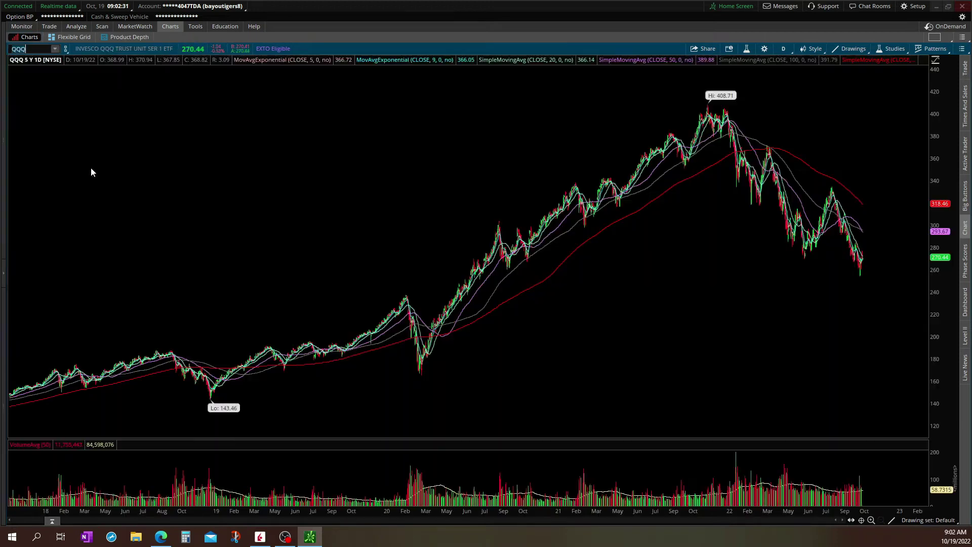
- Zoom the QQQ daily chart to May 9 through August 1, then restore the eight-chart grid
left_click_drag(868, 228, 725, 286)
left_click_drag(614, 289, 315, 336)
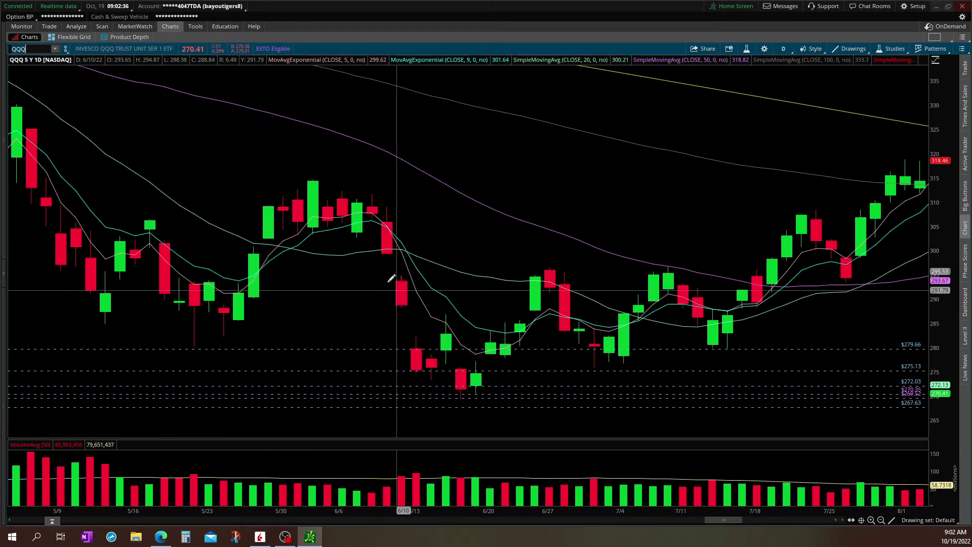
left_click(86, 38)
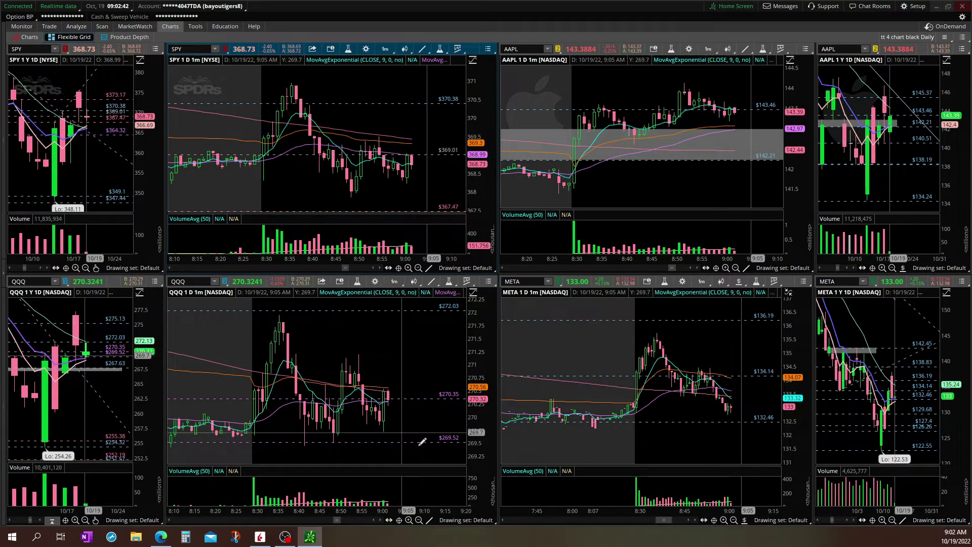
- Bring the SPY 1m chart to current bars and zoom it to roughly 7:45–9:30
scroll(311, 140, "up", 10)
scroll(265, 152, "down", 10)
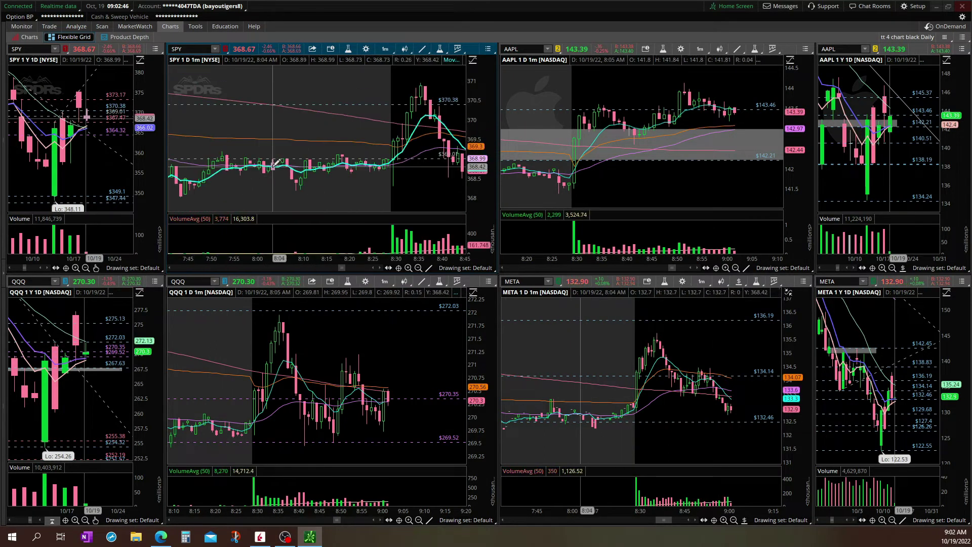
left_click(418, 267)
scroll(310, 169, "down", 5)
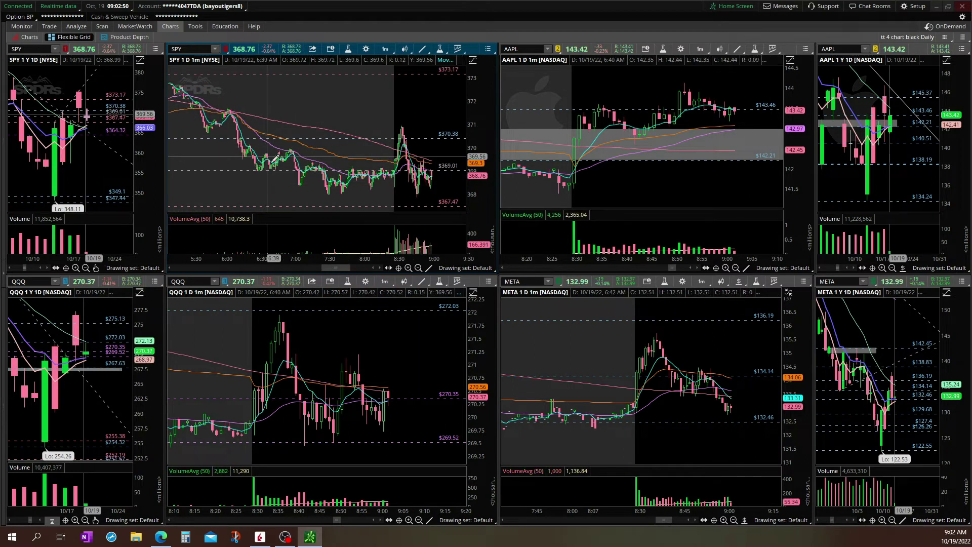
left_click_drag(356, 171, 287, 169)
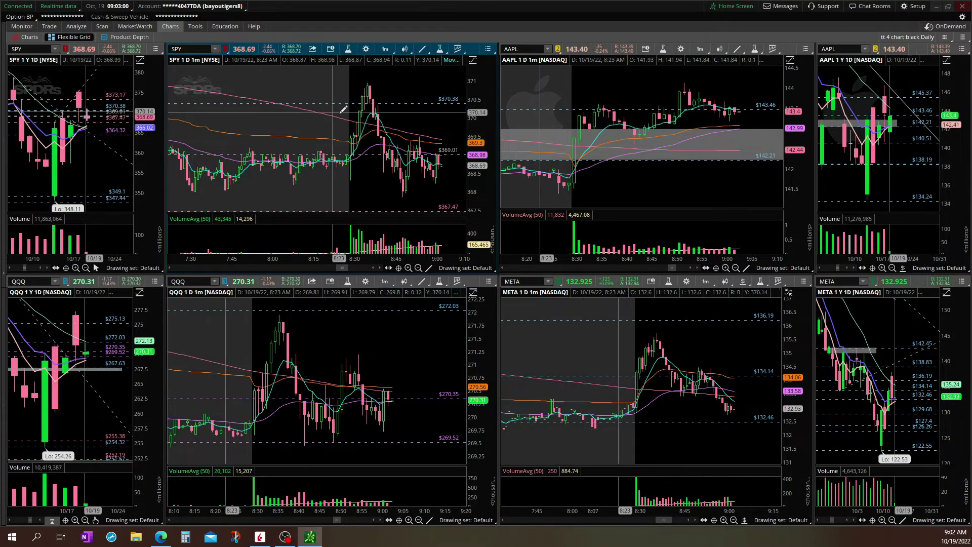
scroll(395, 154, "down", 2)
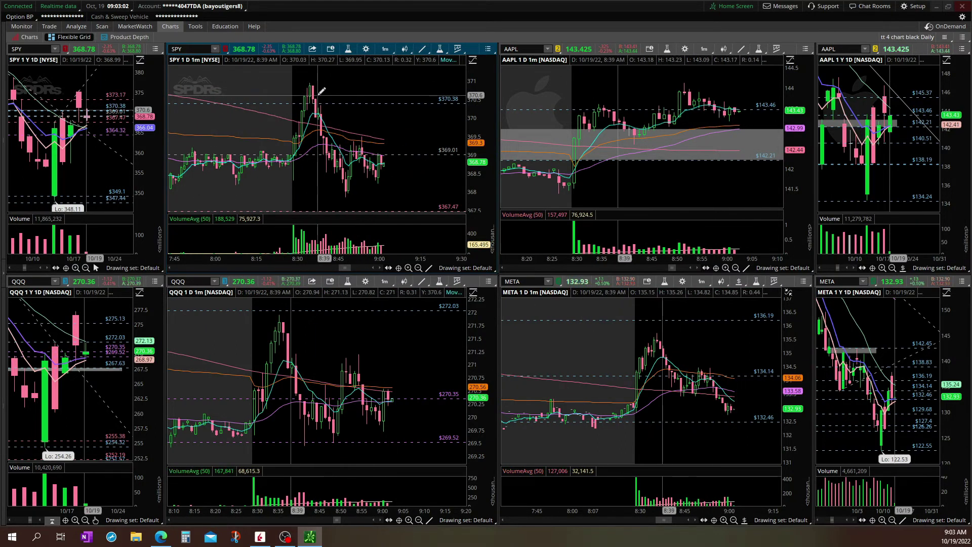
scroll(351, 192, "up", 2)
scroll(352, 193, "up", 4)
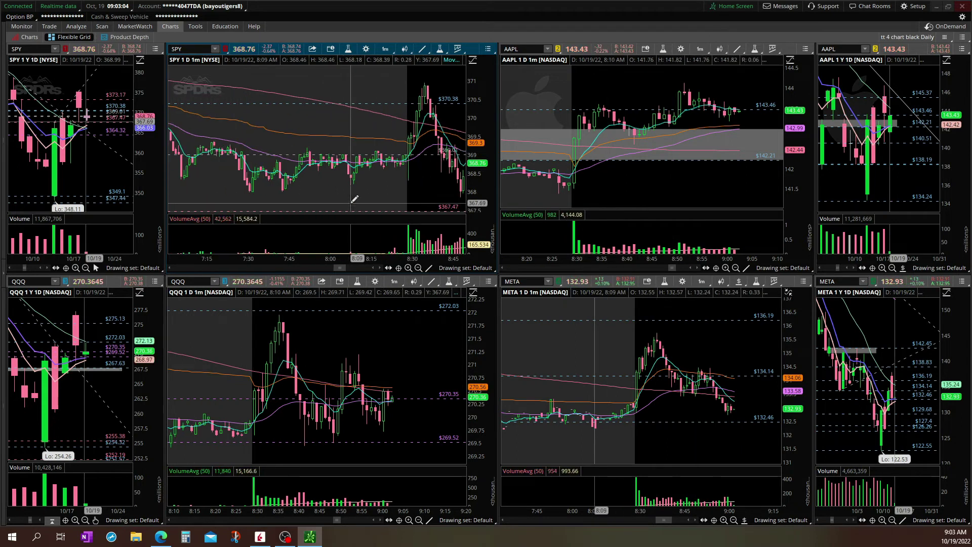
scroll(433, 193, "down", 4)
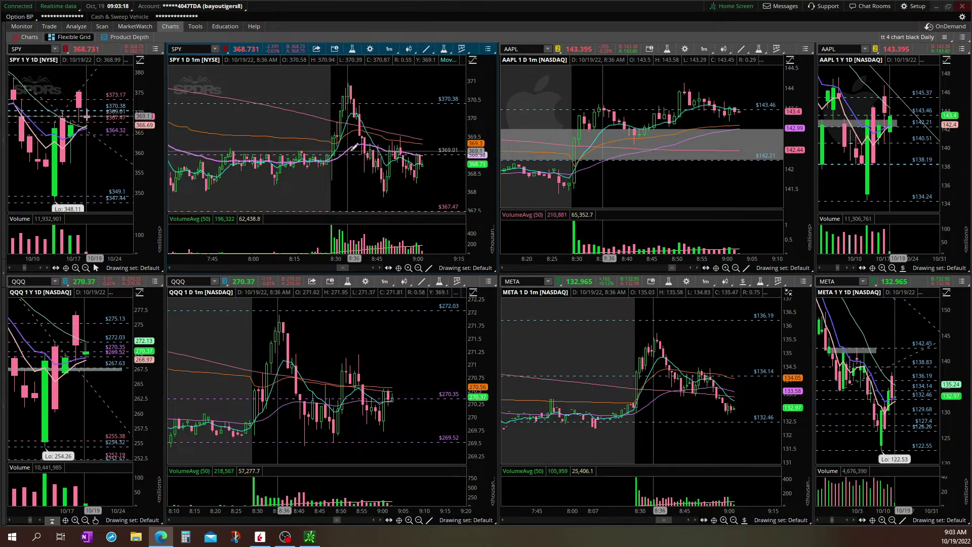
scroll(361, 143, "down", 2)
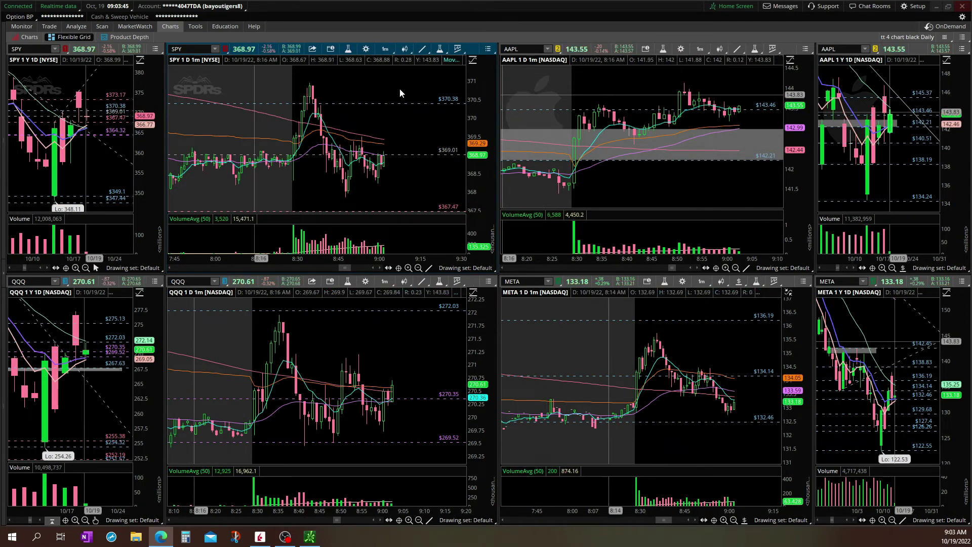
left_click(38, 37)
left_click(56, 49)
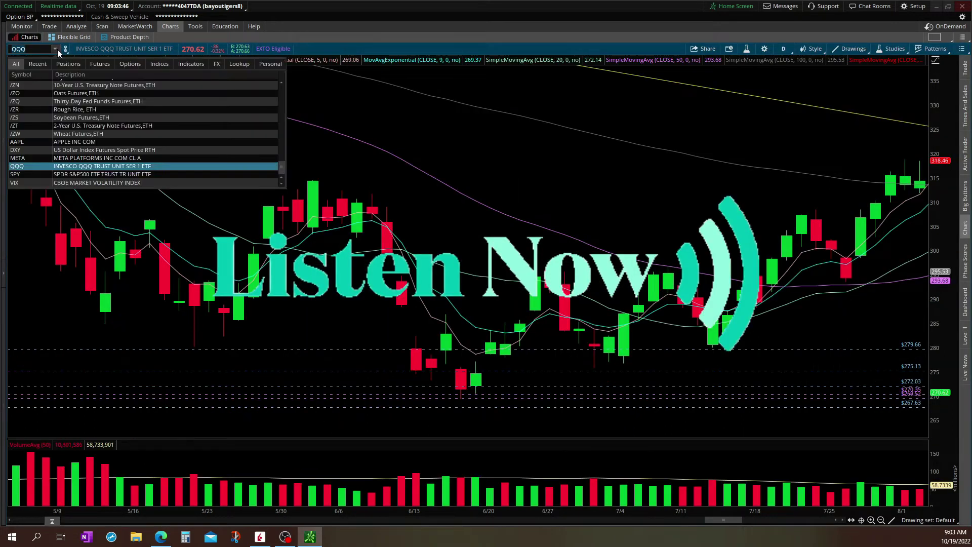
left_click(63, 144)
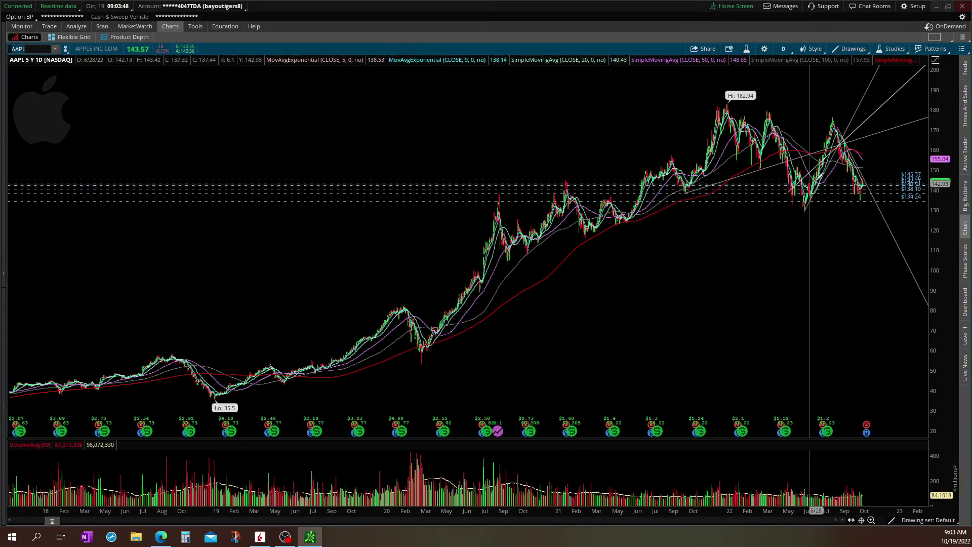
scroll(471, 238, "up", 5)
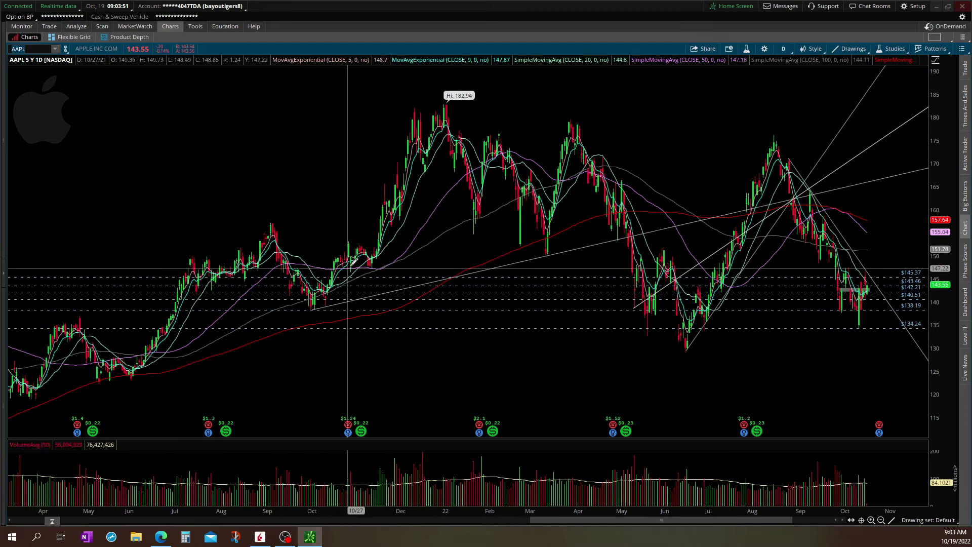
left_click_drag(147, 265, 664, 218)
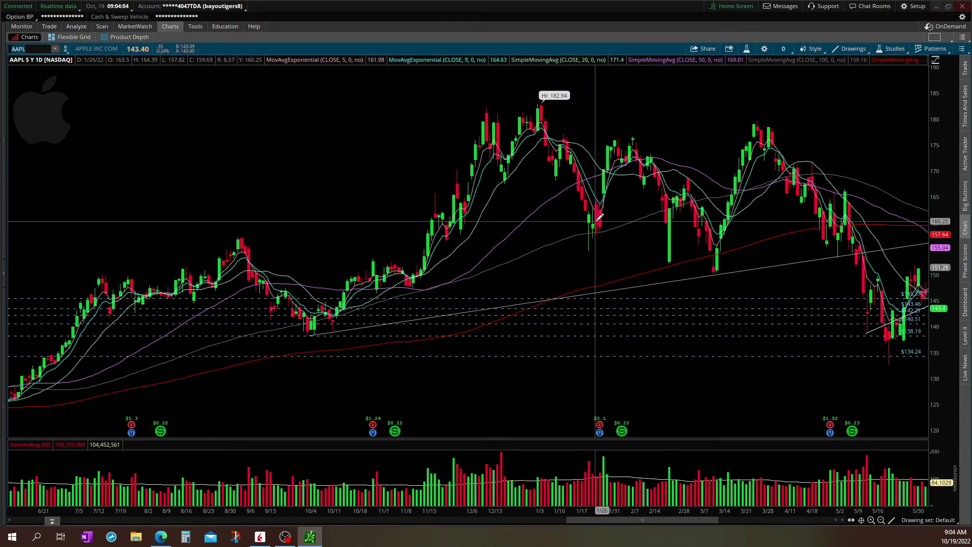
scroll(599, 220, "down", 5)
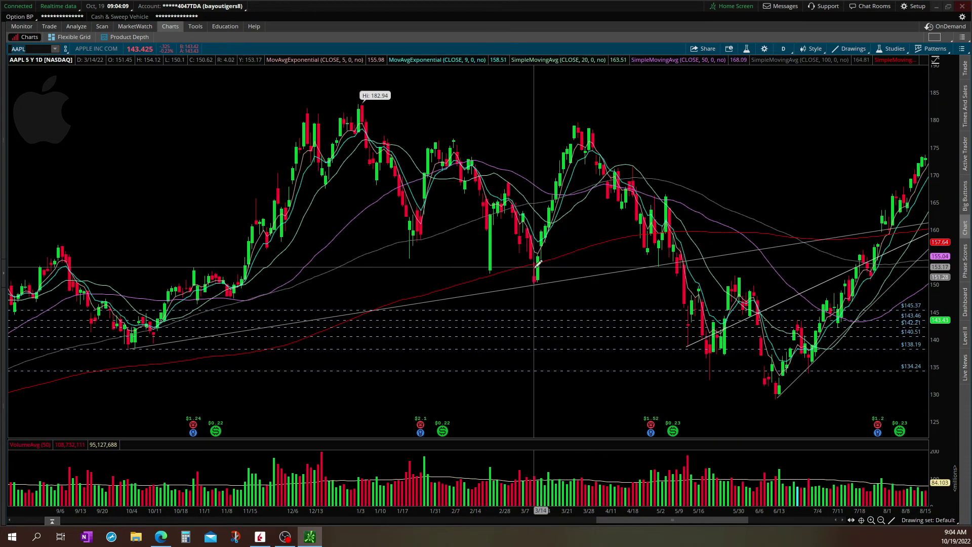
scroll(538, 265, "down", 3)
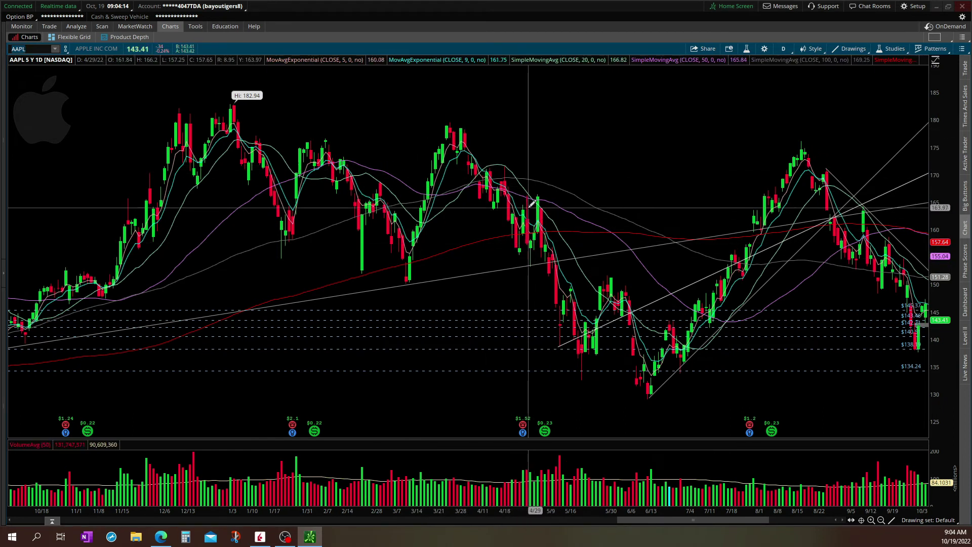
scroll(570, 253, "down", 2)
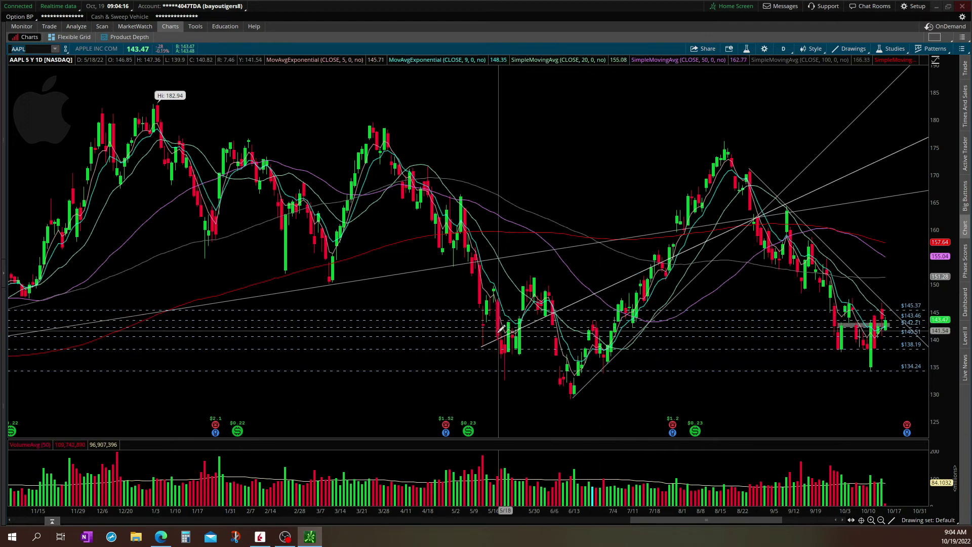
left_click_drag(602, 322, 549, 333)
scroll(550, 333, "down", 1)
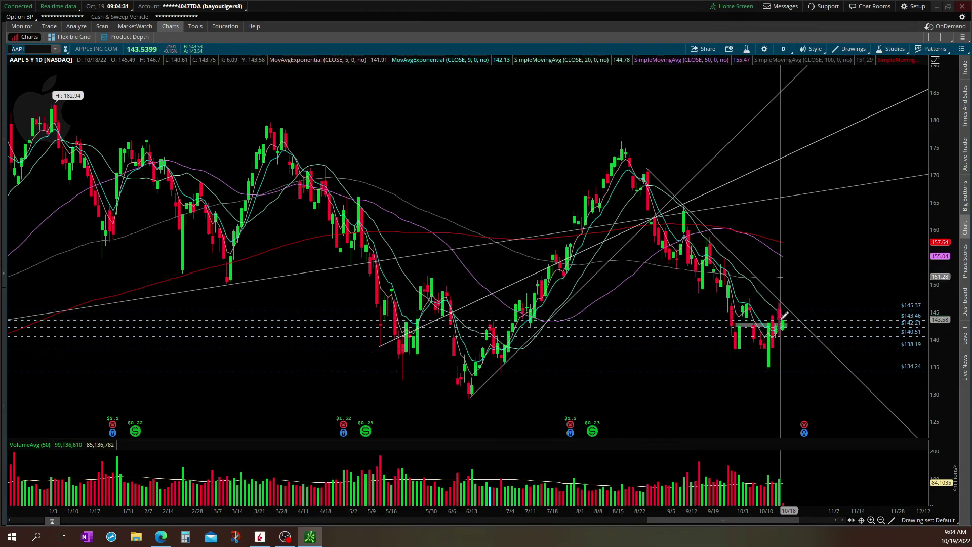
left_click(69, 37)
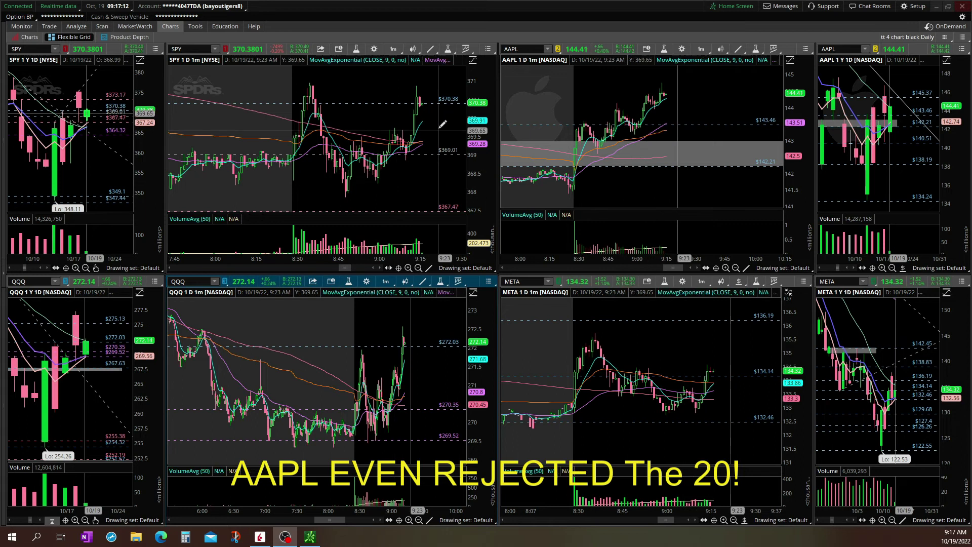
- Zoom the QQQ 1D 1m chart to run from 8:00 to the latest bar
left_click_drag(405, 374, 346, 386)
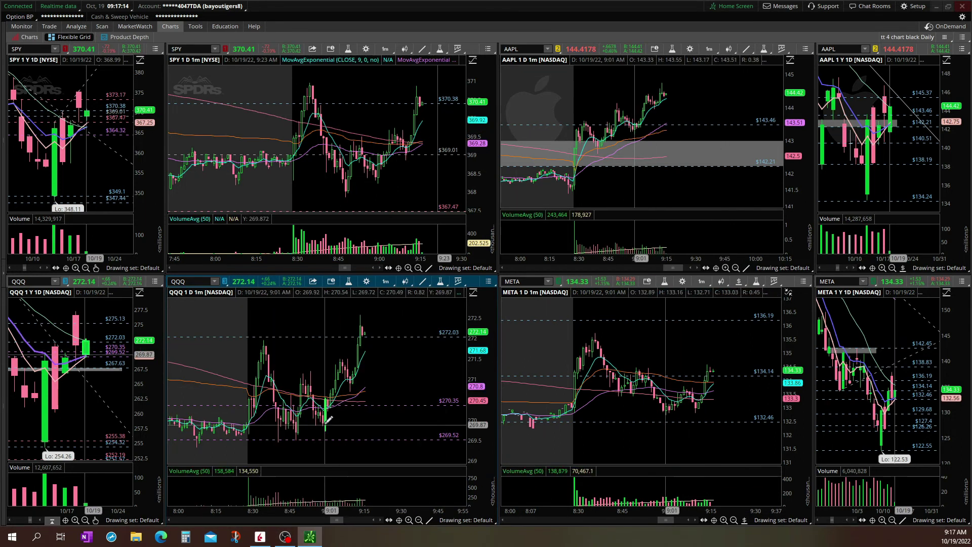